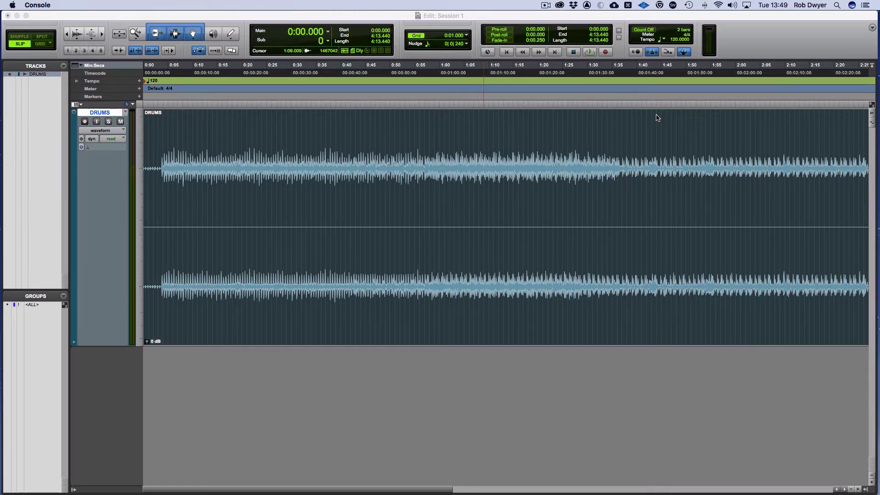
Bring Pro Tools to the front, showing Session 1's Edit window with the DRUMS track
click(521, 18)
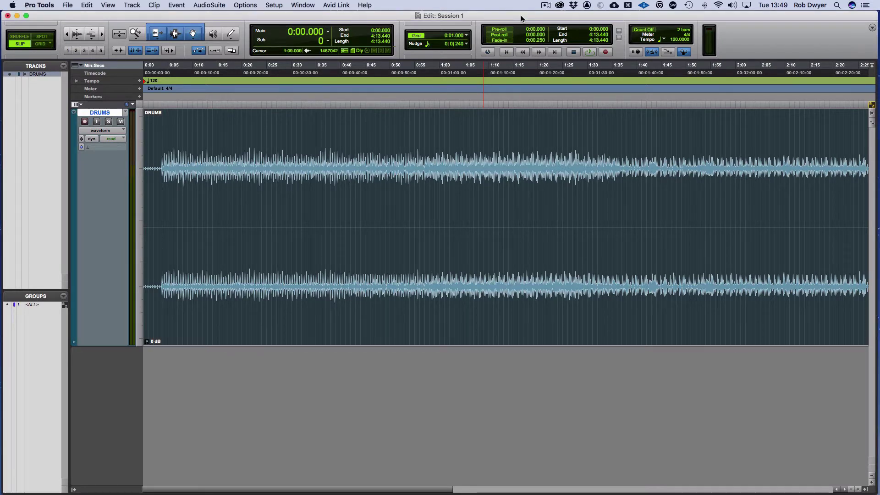
Start a New Tracks setup for 4 mono tracks
key(super+shift+n)
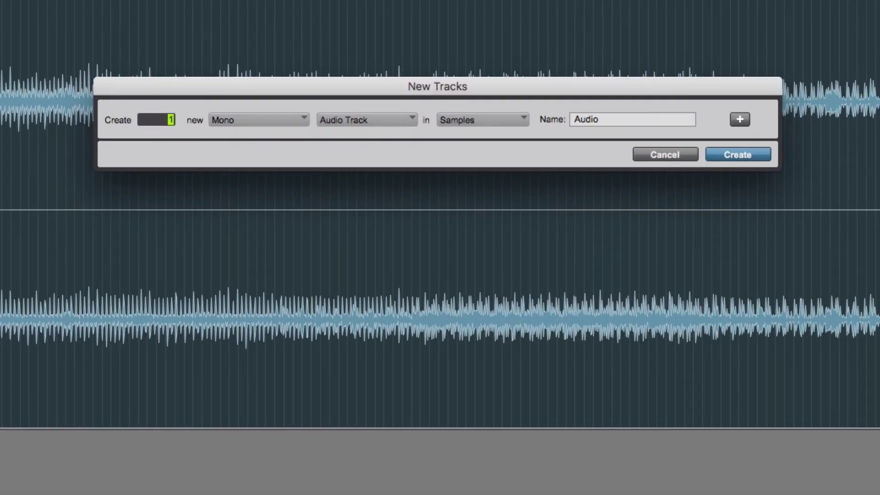
key(Up)
key(Up)
key(Up)
key(Up)
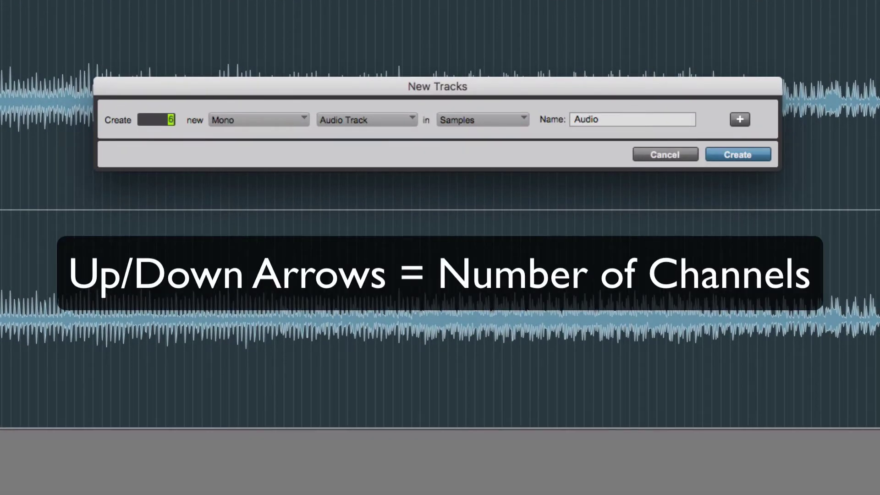
key(Up)
key(Up)
key(Down)
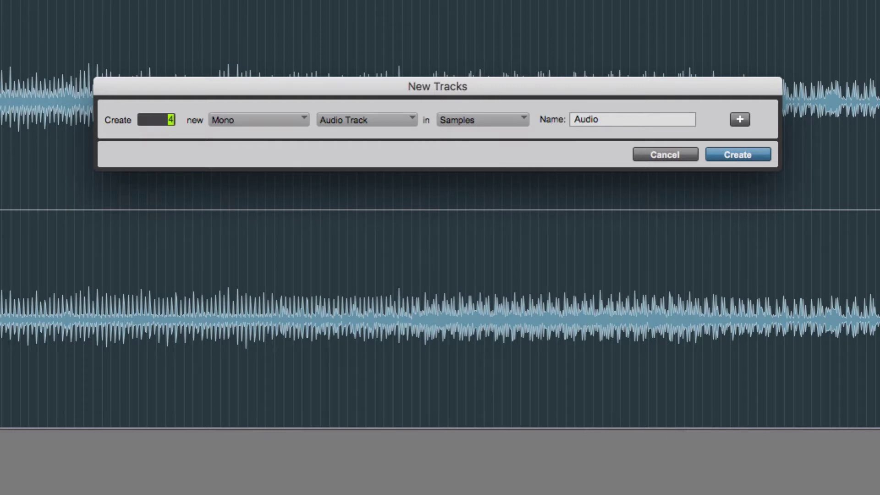
key(super+Right)
key(super+Left)
key(super+Right)
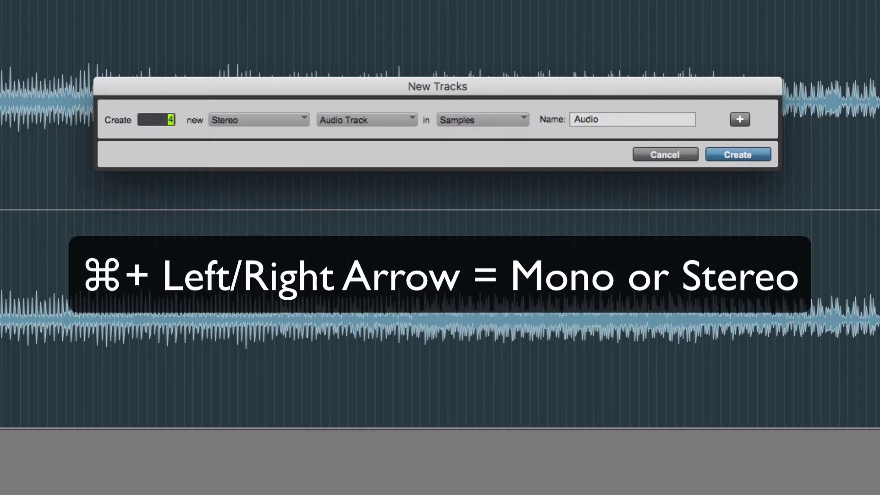
key(super+Left)
key(super+Right)
key(super+Left)
key(super+Right)
key(super+Left)
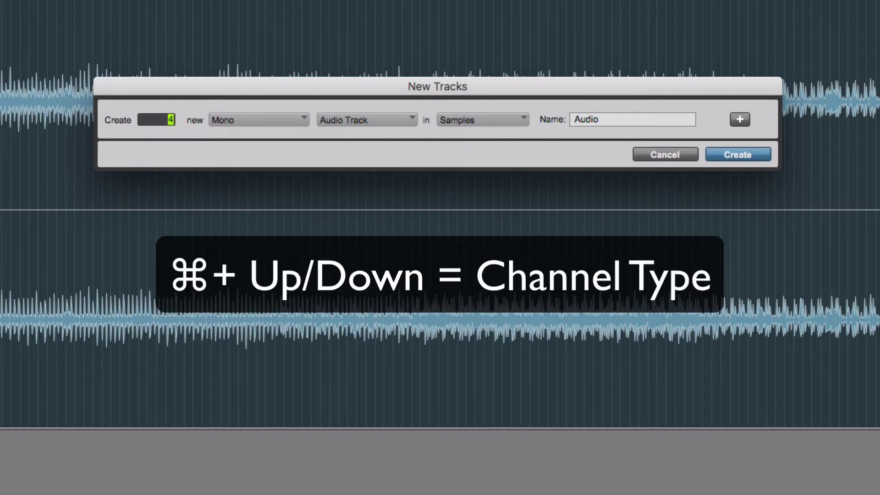
Set the new track type to Master Fader
key(super+Down)
key(super+Up)
key(super+Down)
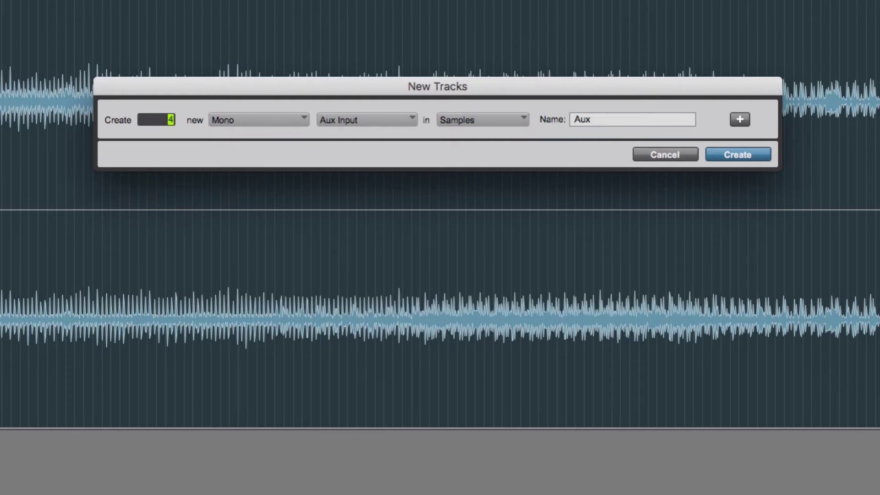
key(super+Down)
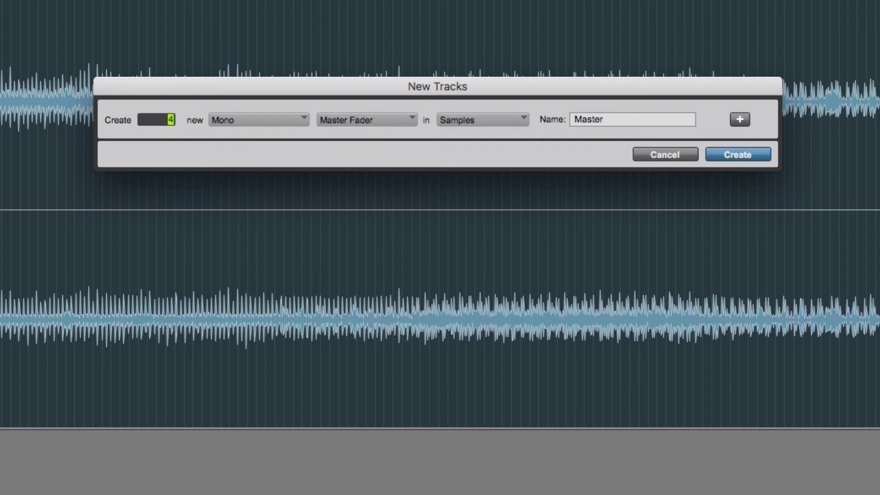
key(super+Down)
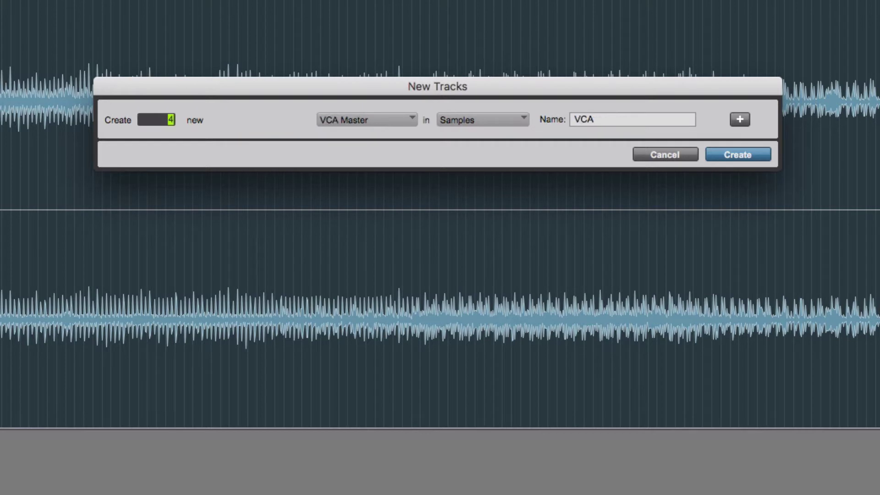
key(super+Down)
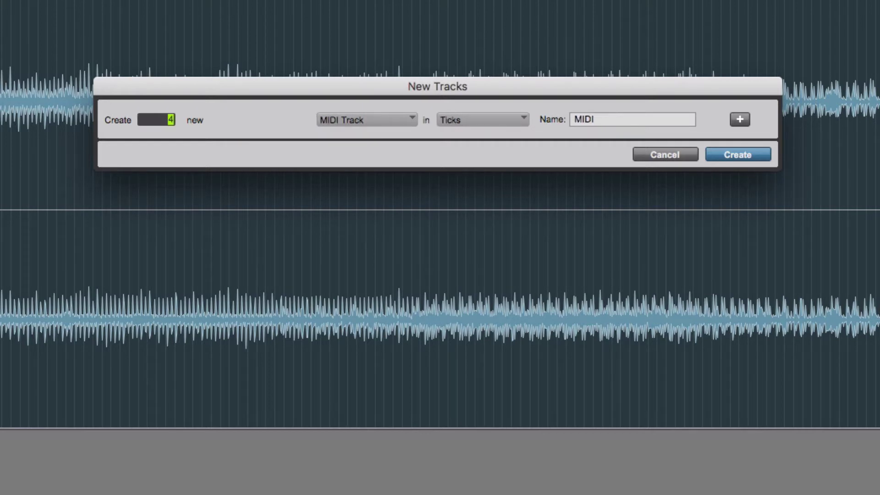
key(super+Down)
key(super+Down)
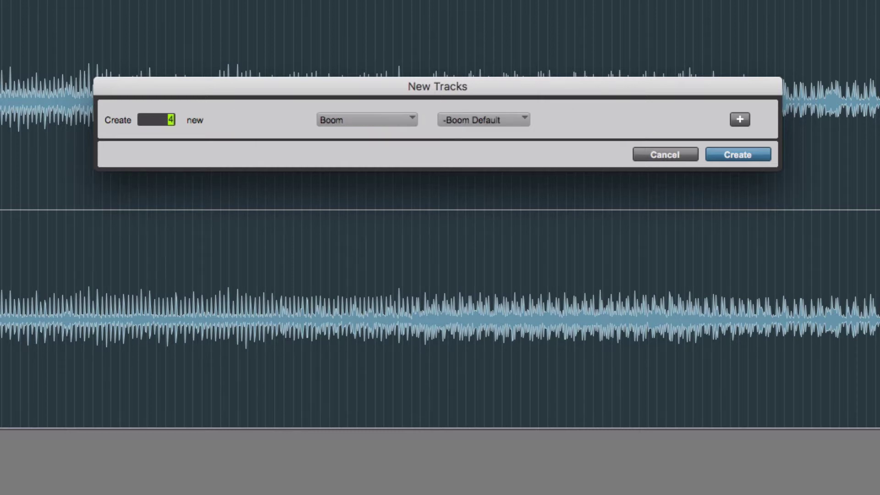
key(super+Up)
key(super+Up)
key(super+Up)
key(super+Up)
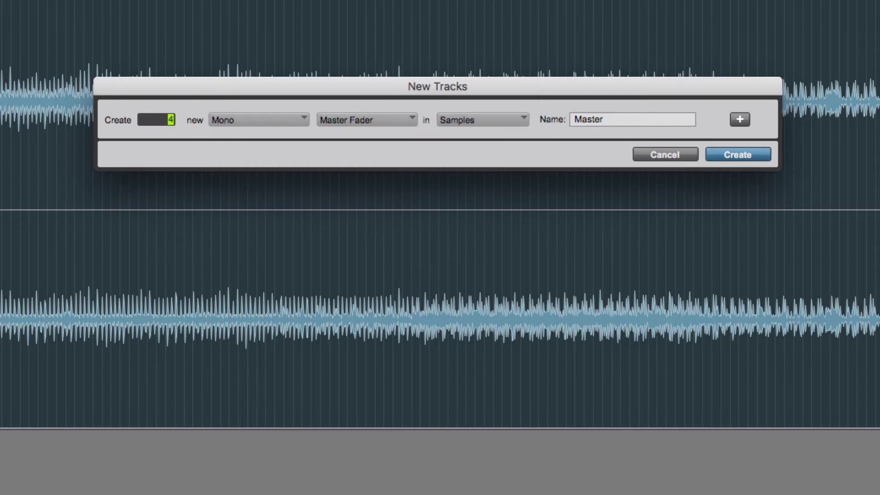
Make the first row 4 mono Audio tracks, then add rows for 2 mono Aux Inputs and 1 stereo Aux Input
key(super+Up)
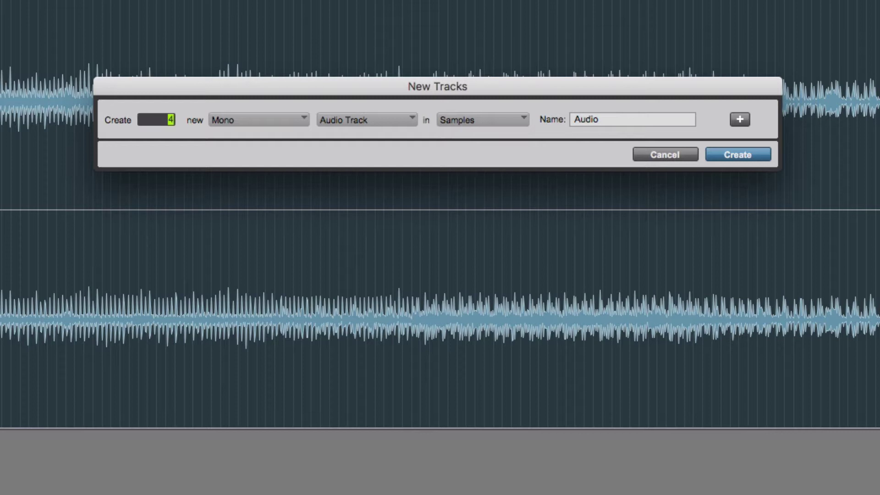
key(super+shift+Down)
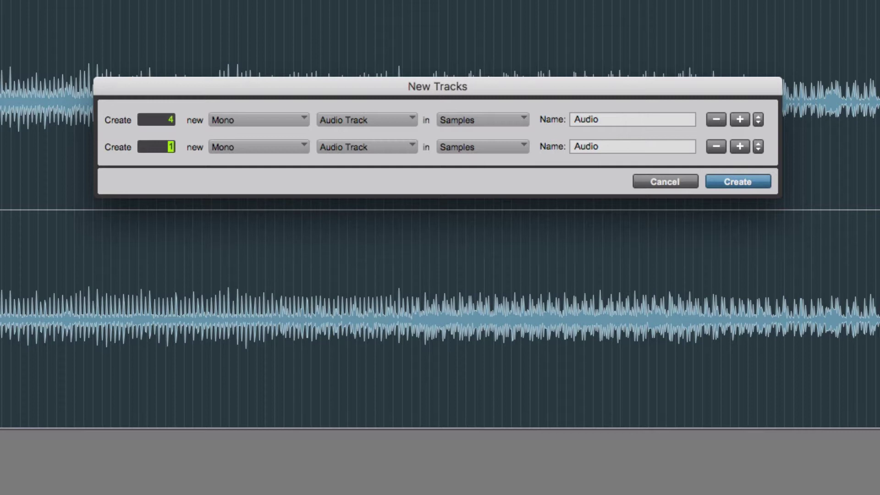
text(2)
key(super+Down)
key(super+shift+Down)
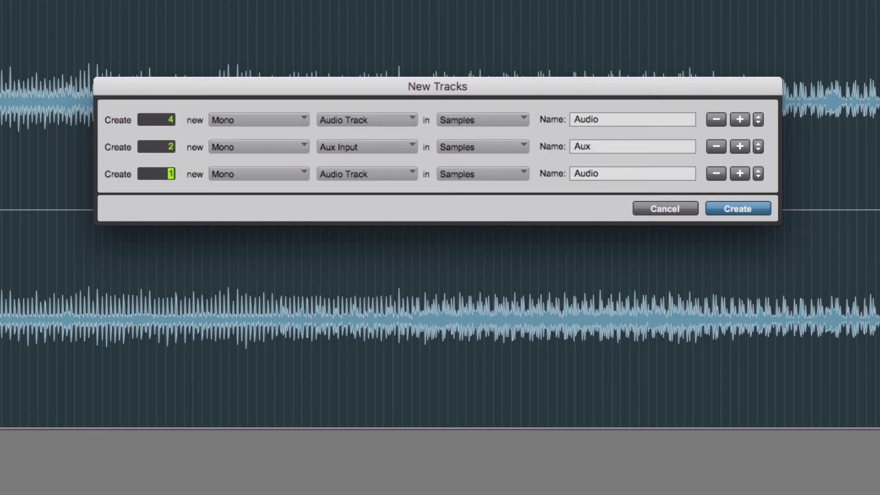
key(super+Right)
key(super+Down)
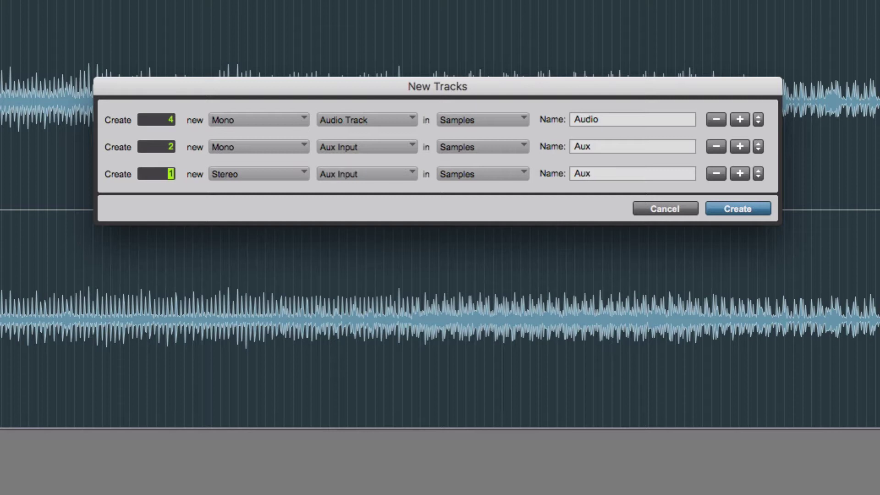
Add rows for one VCA Master and one stereo Master Fader
key(super+shift+Down)
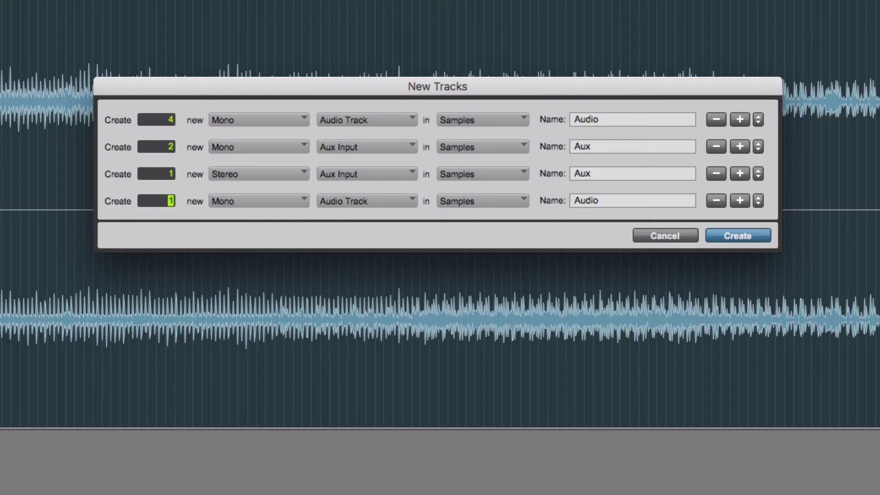
key(super+Down)
key(super+Down)
key(super+Down)
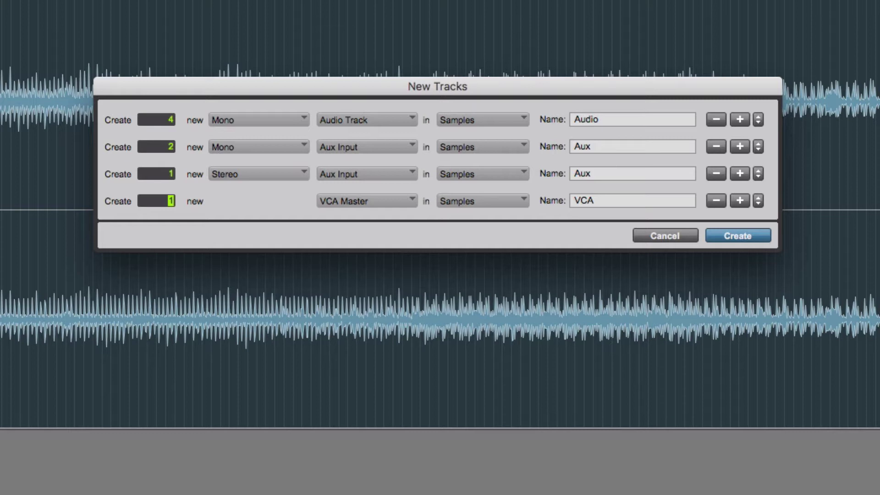
key(super+shift+Down)
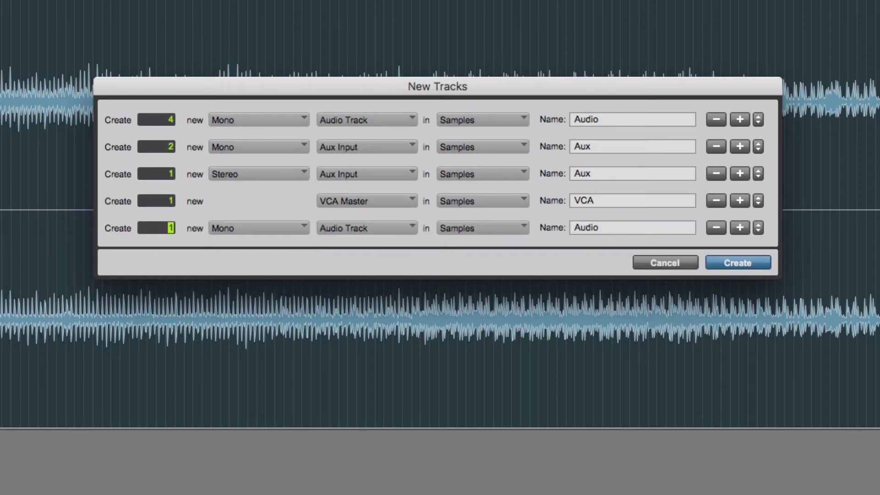
key(super+Down)
key(super+Down)
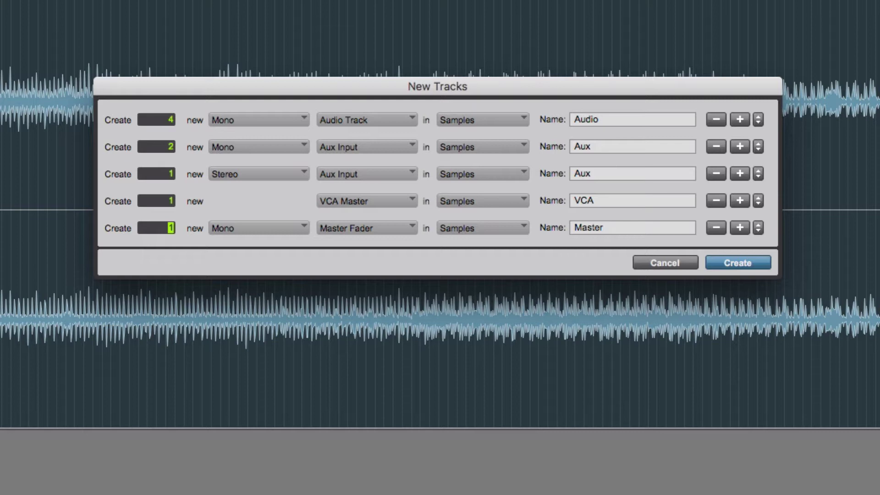
key(super+Right)
Create all the configured new tracks and scroll through them in the Edit window
click(737, 262)
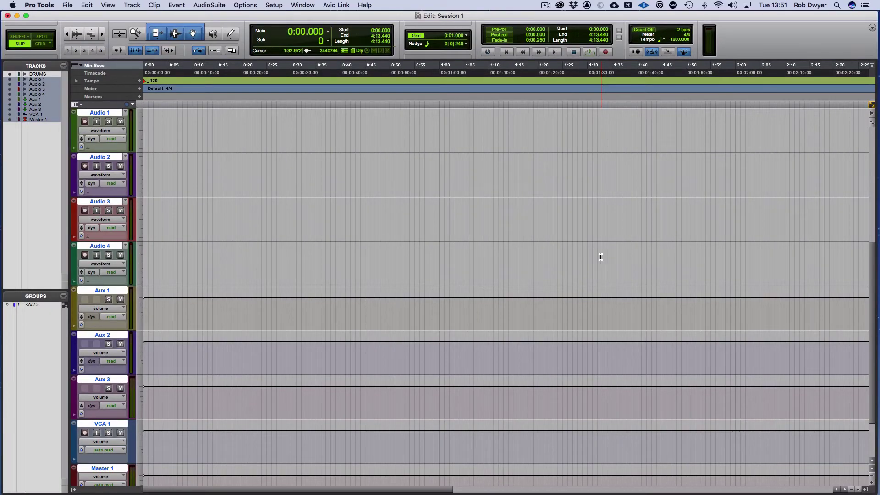
scroll(537, 247, up, 5)
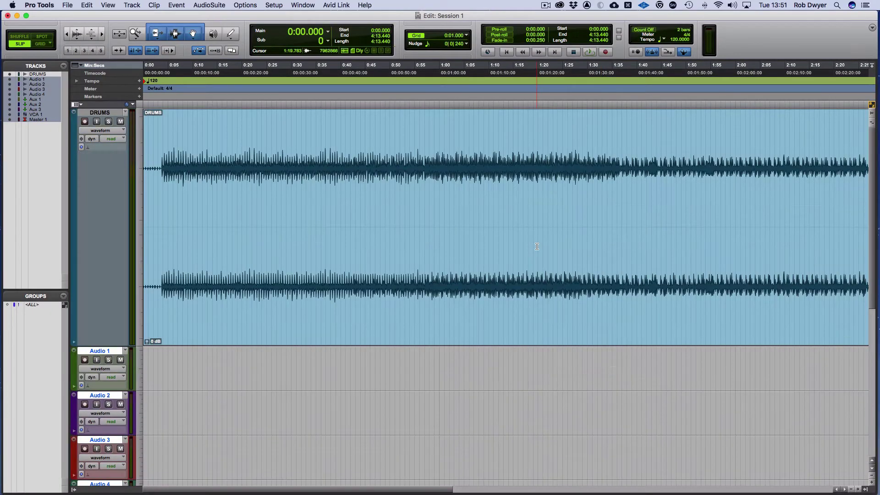
scroll(537, 246, down, 5)
scroll(537, 247, up, 5)
scroll(536, 246, down, 5)
scroll(537, 246, up, 5)
Shrink all tracks to minimal height and make the DRUMS track much shorter
click(872, 475)
click(872, 476)
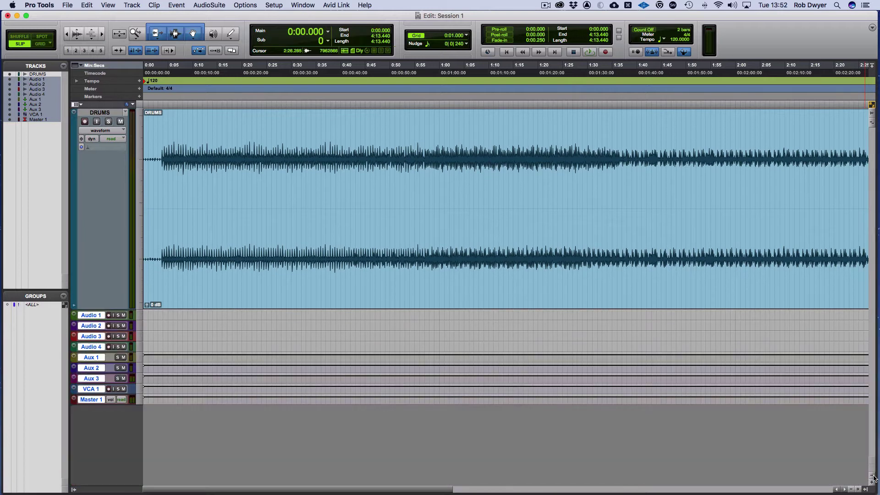
click(871, 475)
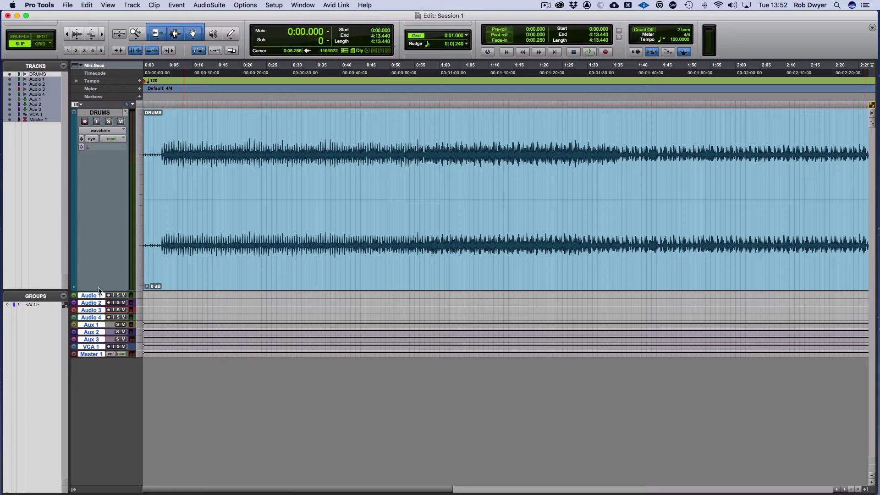
drag(98, 291, 117, 166)
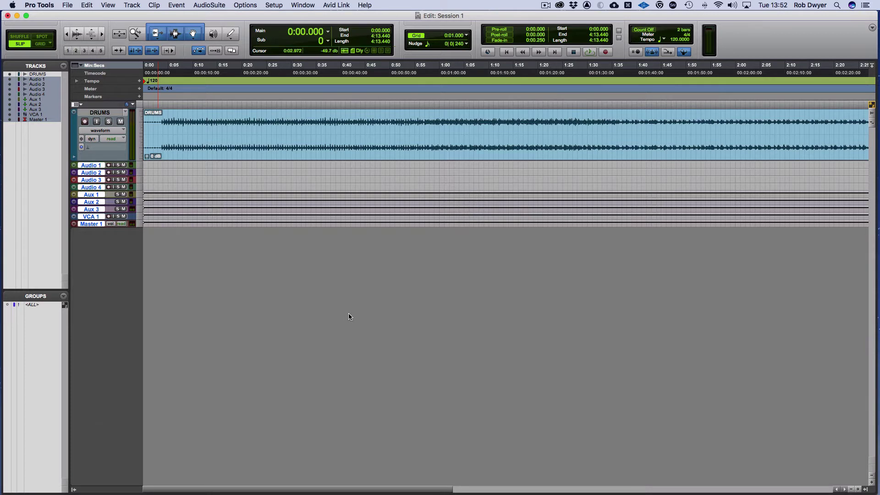
Open the Mix window and colour tracks Audio 1–4 yellow-green from the Color Palette
key(super+equal)
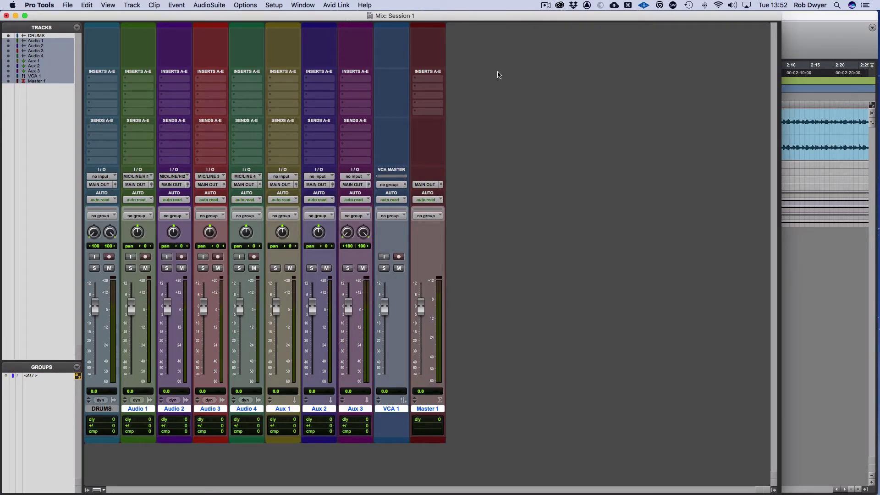
drag(448, 17, 505, 16)
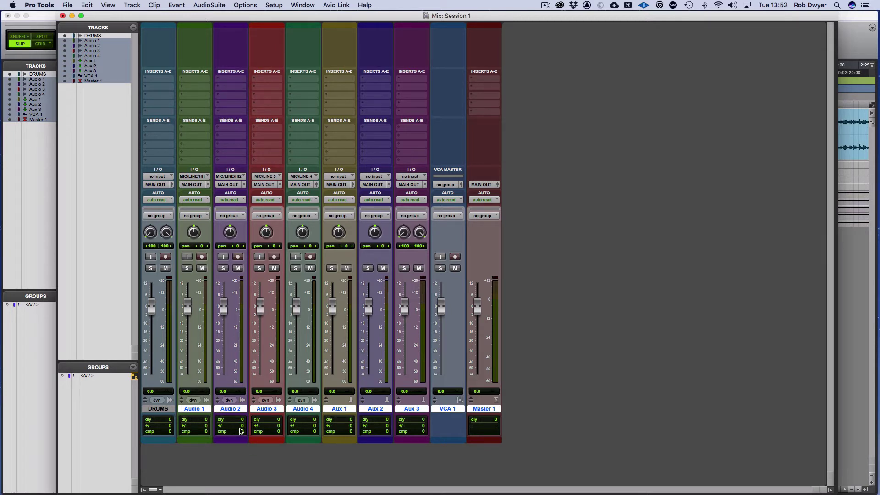
shift+click(298, 409)
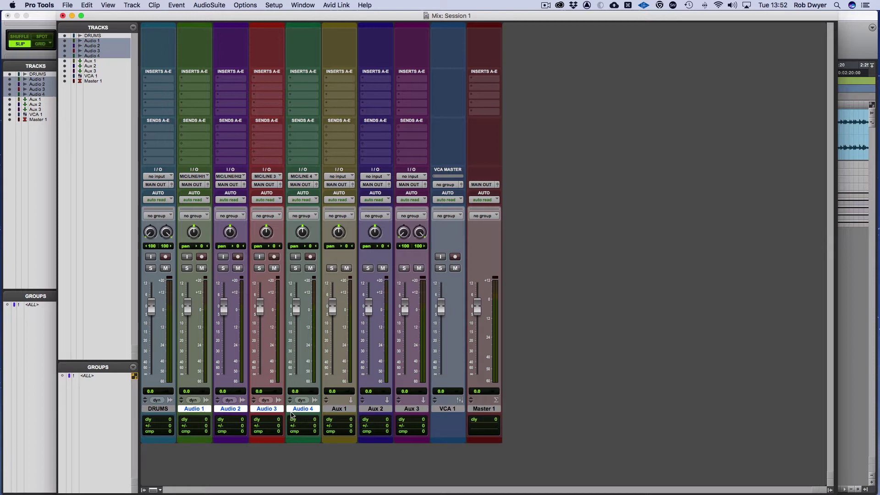
double_click(291, 415)
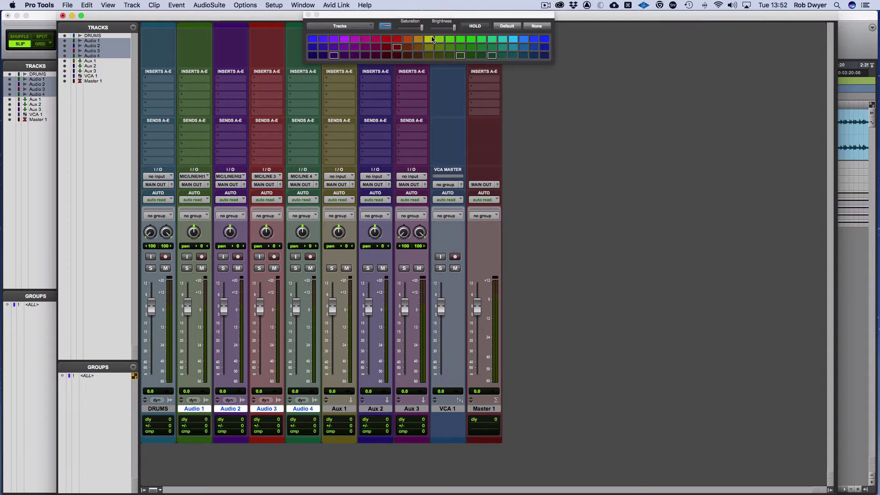
click(432, 39)
drag(433, 15, 643, 93)
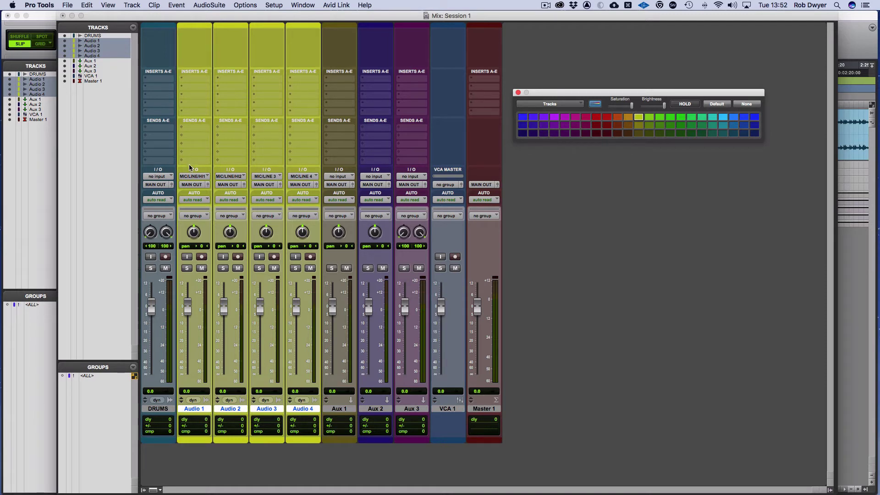
click(107, 5)
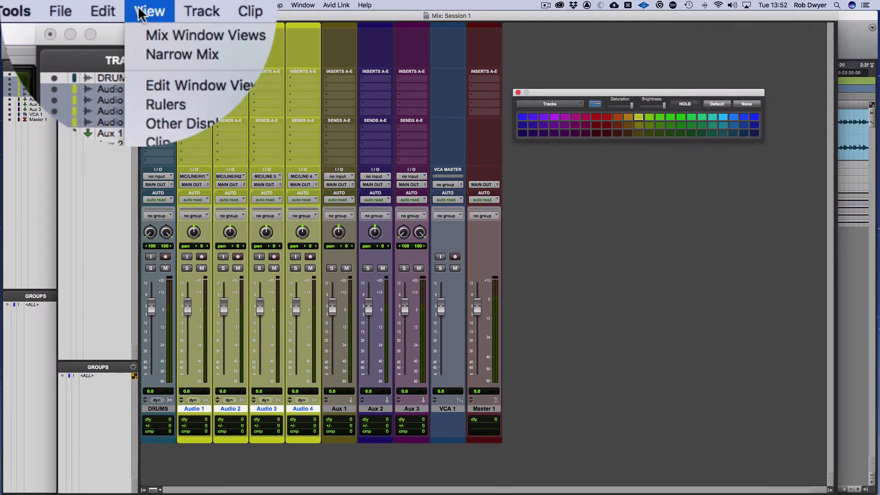
mouse_move(140, 36)
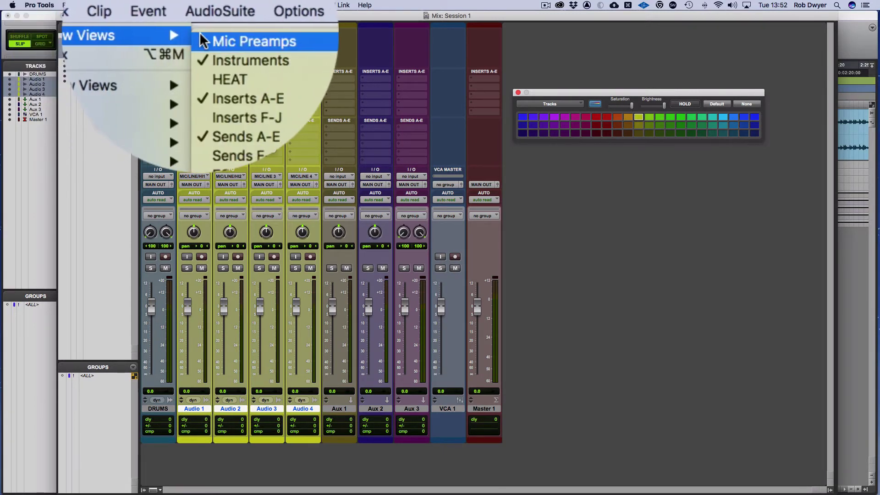
click(210, 114)
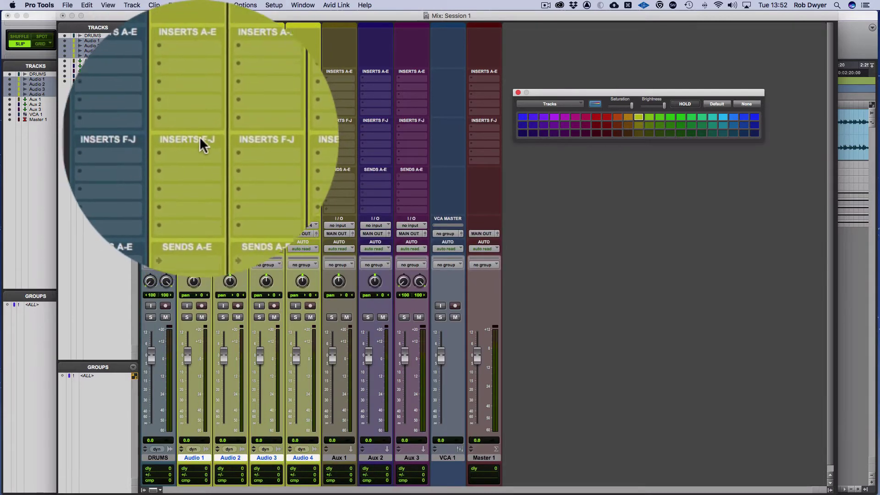
click(106, 5)
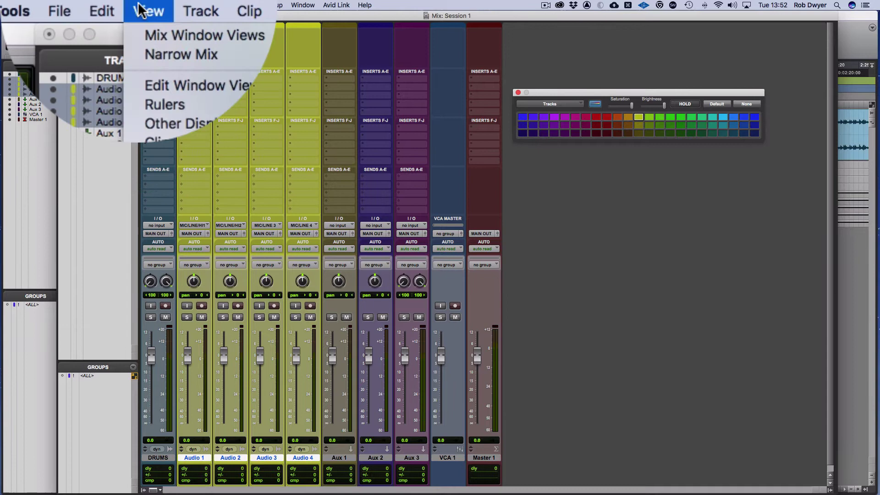
mouse_move(140, 34)
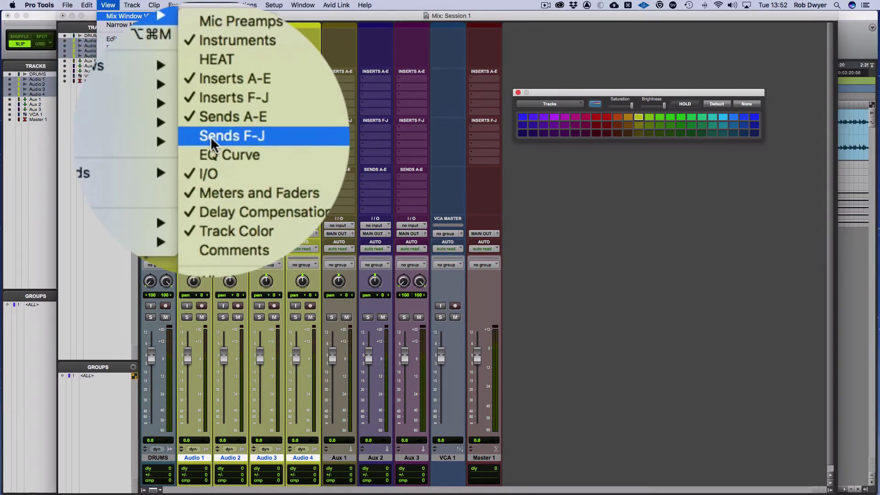
click(210, 136)
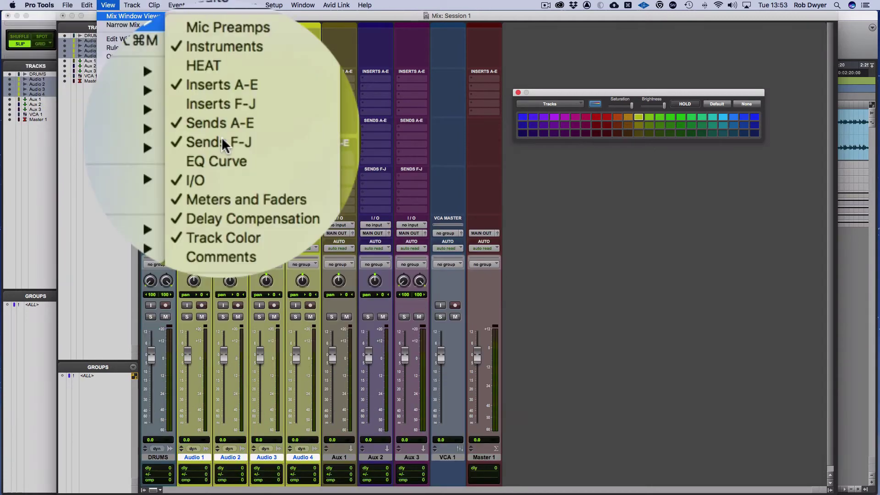
click(221, 137)
click(108, 5)
mouse_move(133, 16)
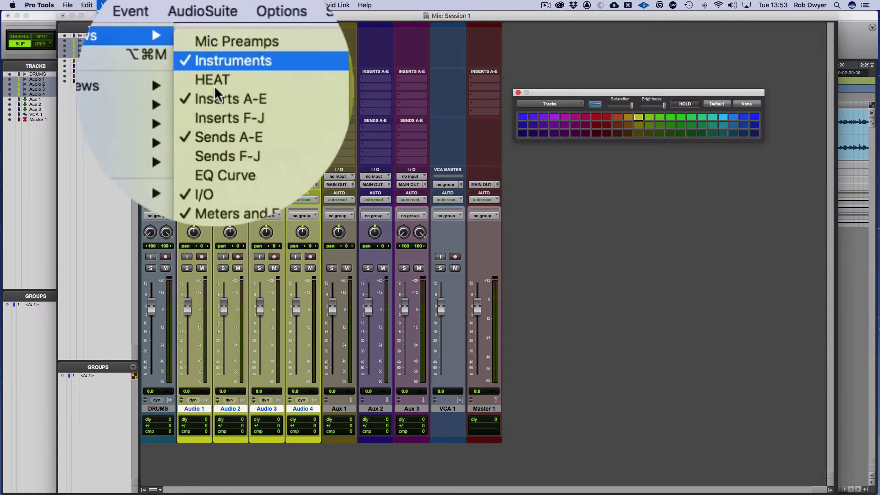
click(225, 137)
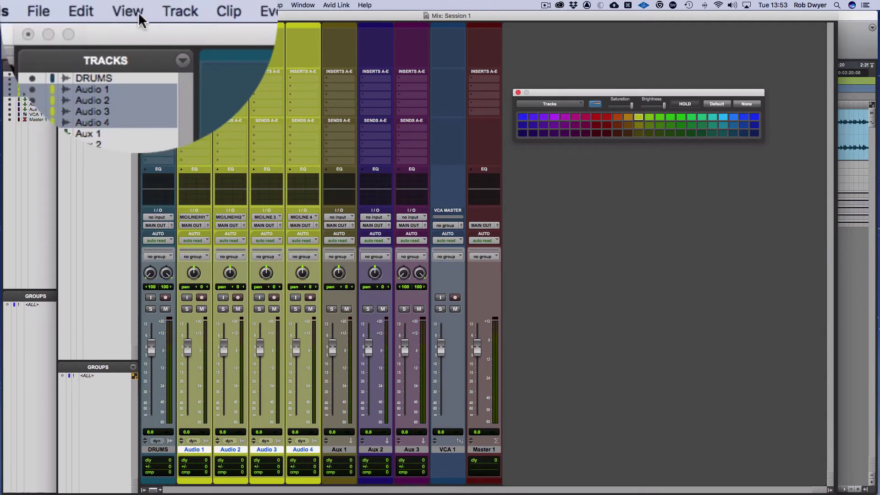
click(138, 13)
mouse_move(138, 16)
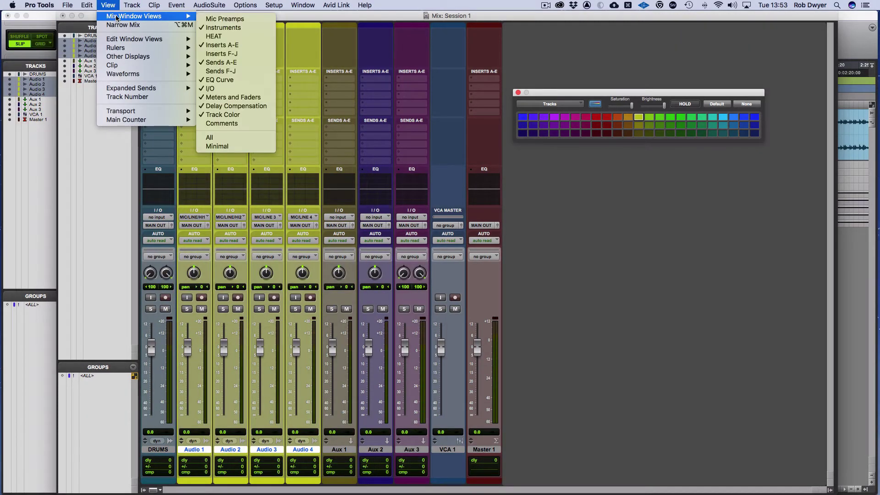
click(227, 80)
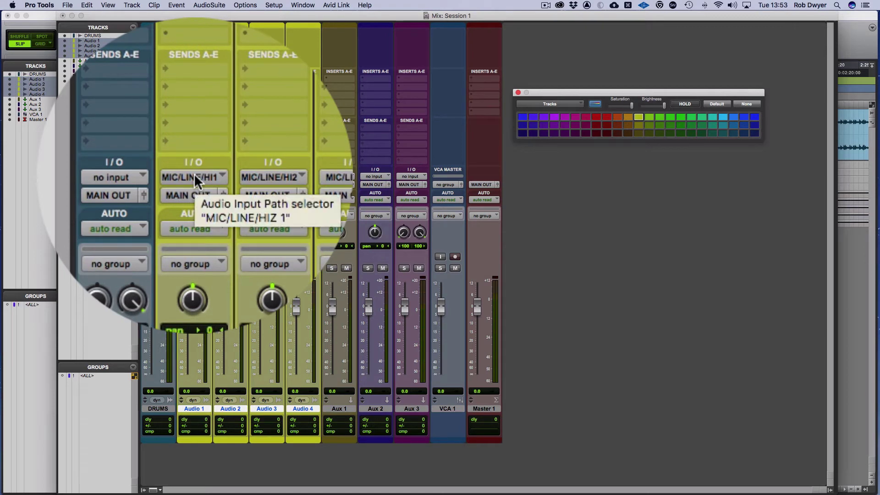
click(194, 173)
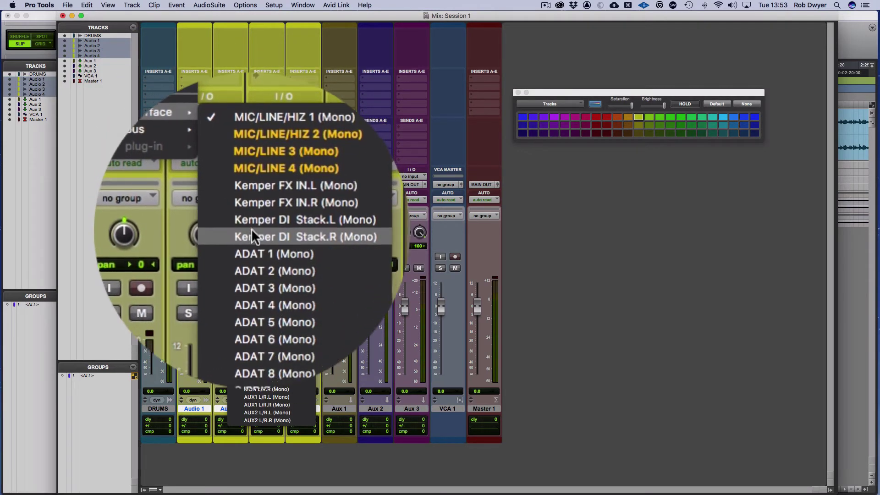
click(244, 156)
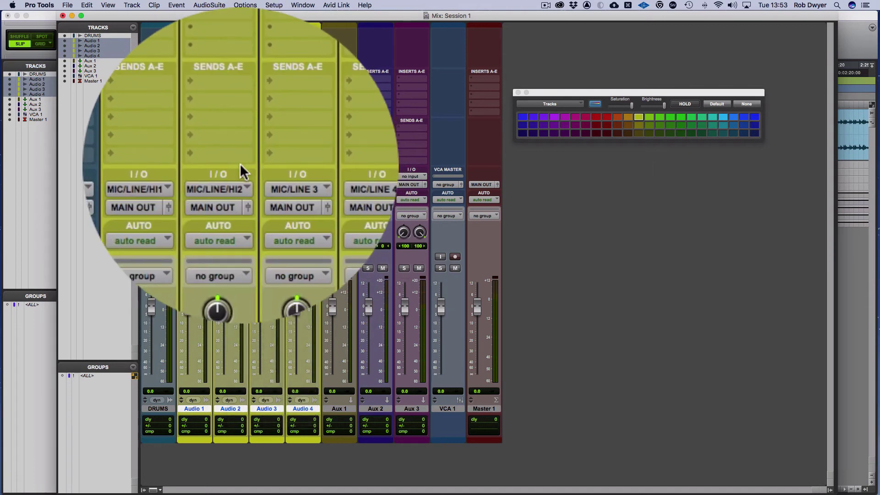
click(196, 182)
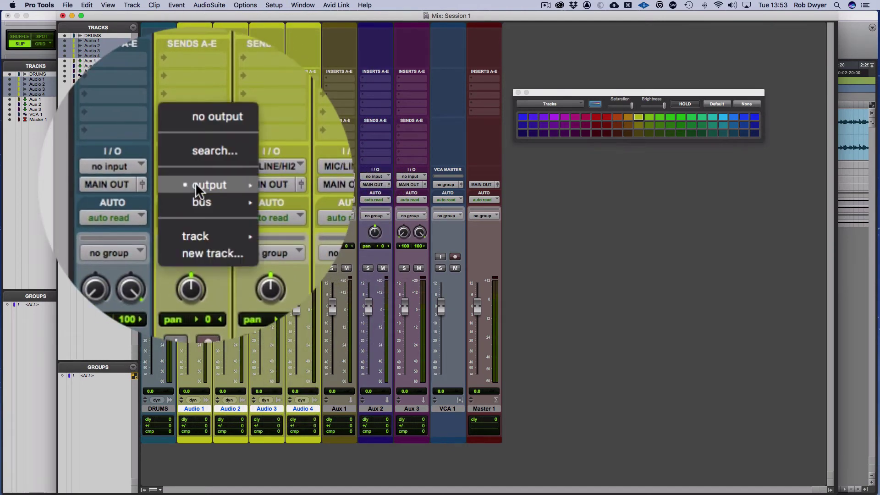
mouse_move(195, 182)
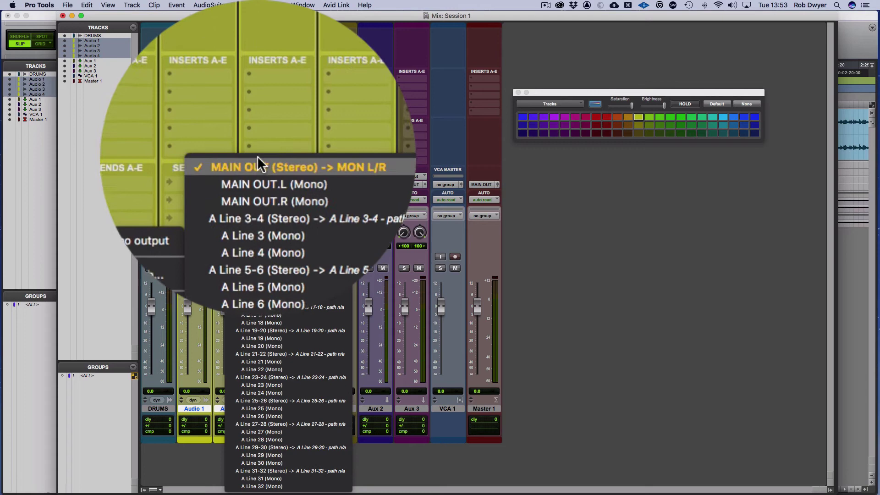
click(285, 139)
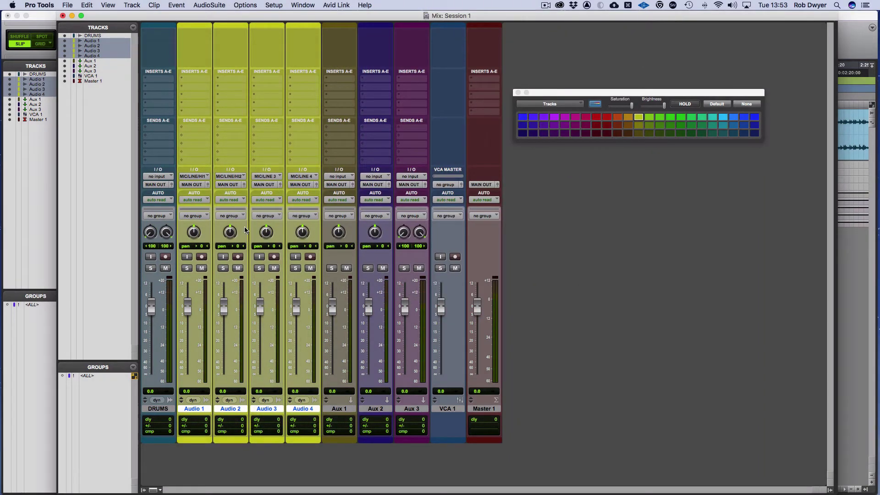
click(198, 200)
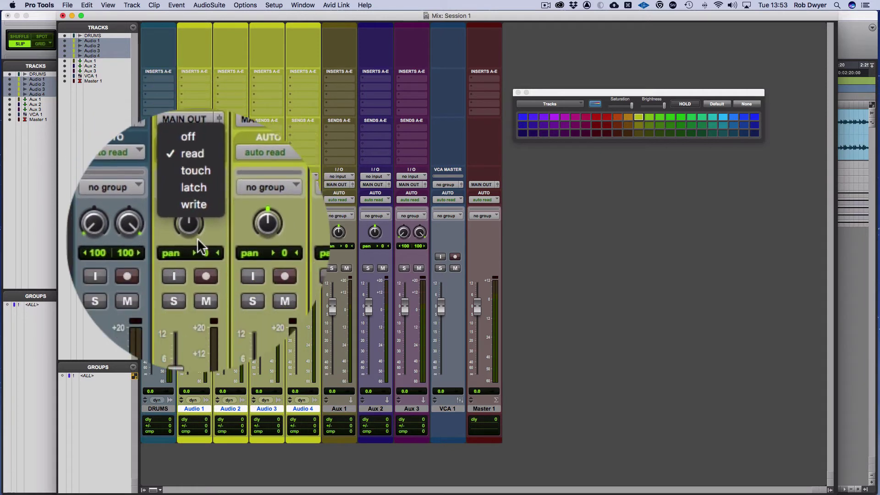
click(198, 236)
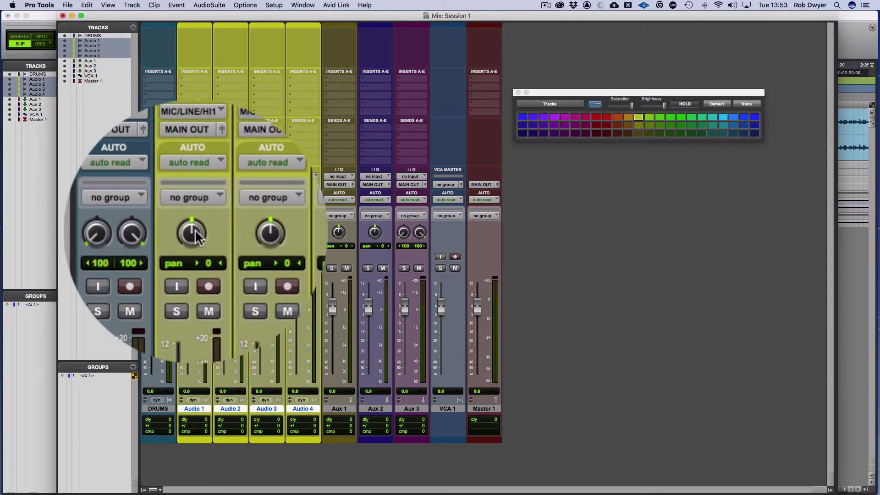
Centre Audio 1's pan at 0, enable input monitoring, and set its input to MIC/LINE/HIZ 2
drag(197, 237, 196, 238)
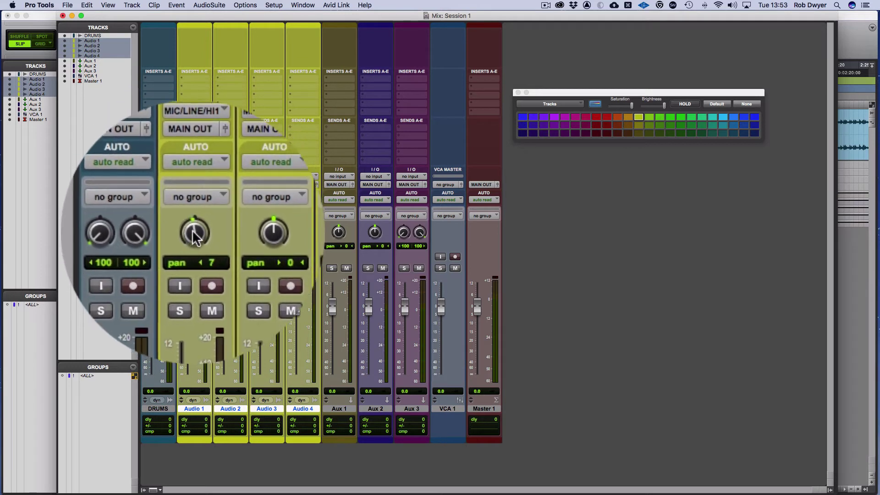
alt+click(194, 235)
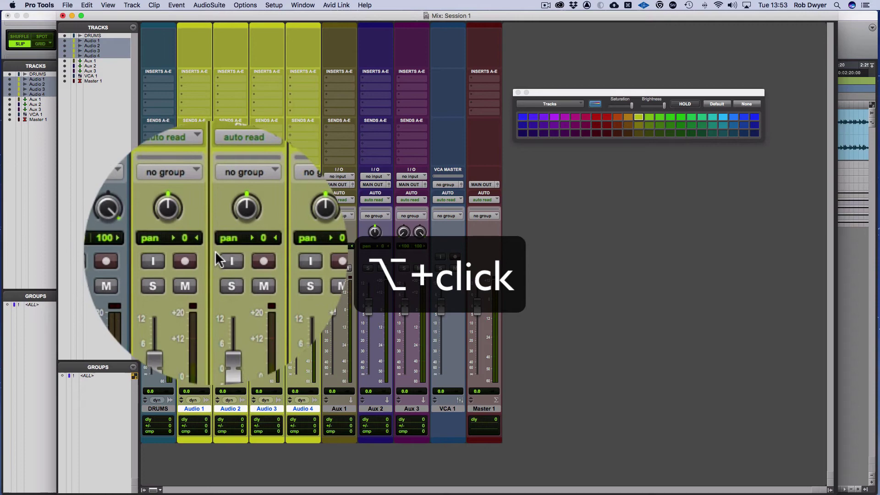
alt+click(187, 256)
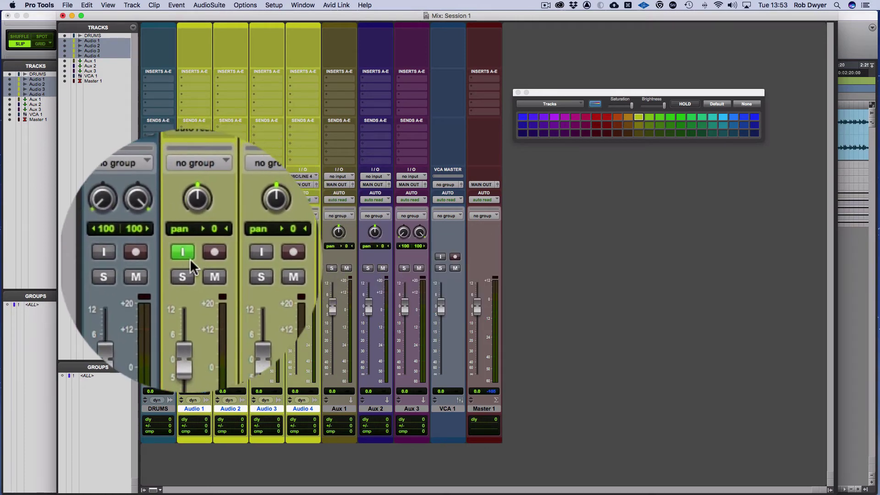
click(196, 173)
mouse_move(196, 172)
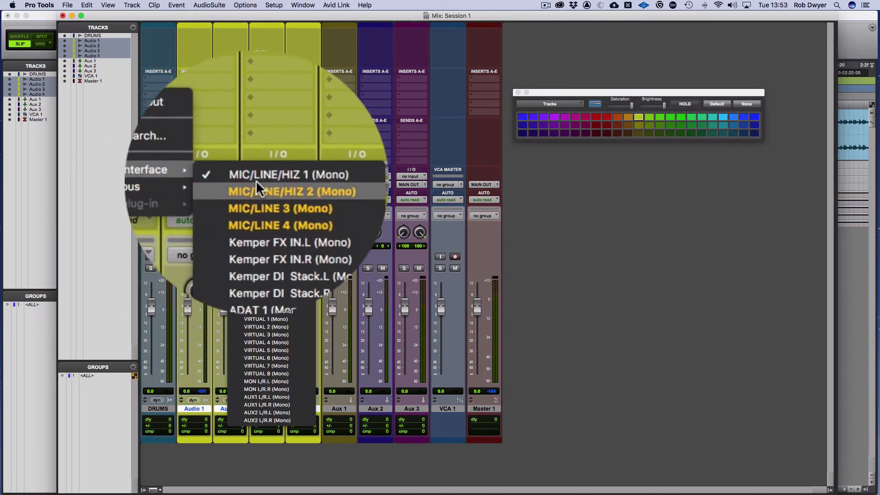
click(256, 180)
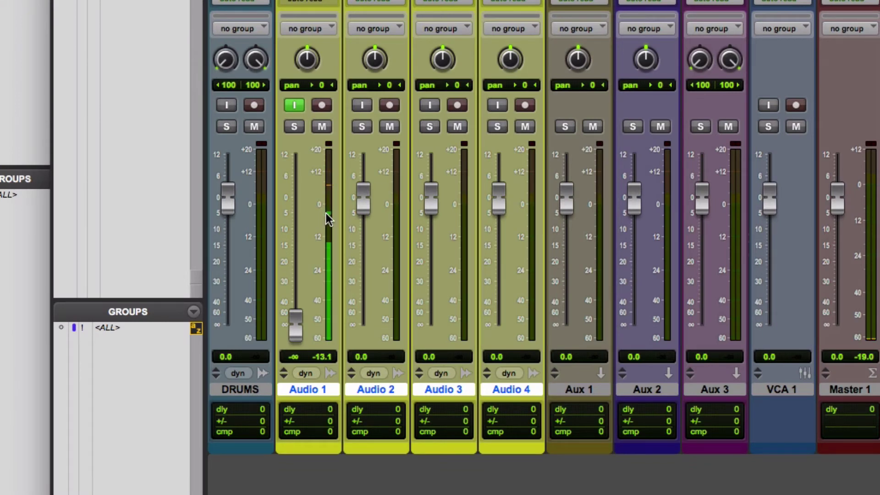
Try Audio 1's record-arm, solo and mute, reset its fader to 0.0 dB, and leave them all off
click(320, 106)
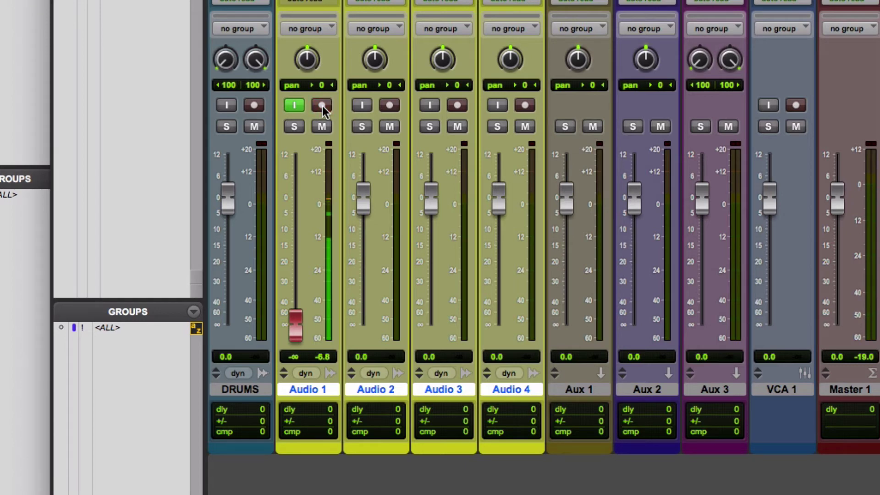
click(323, 106)
click(296, 127)
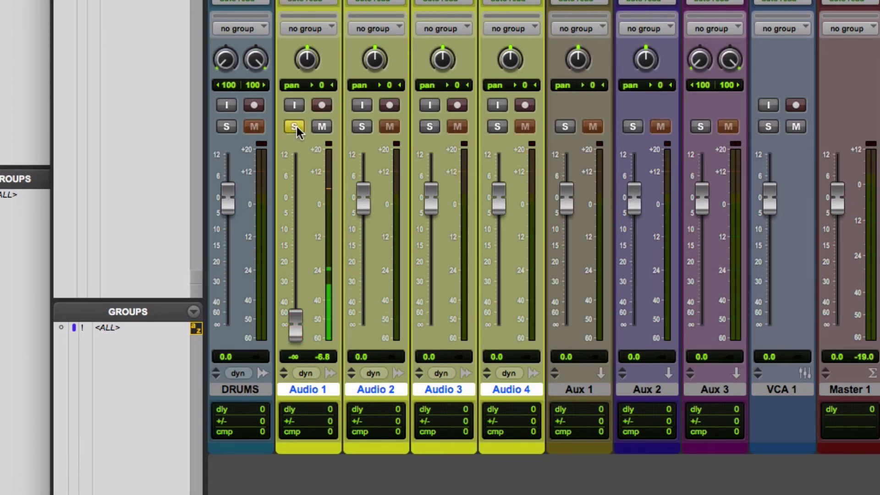
click(296, 126)
click(313, 126)
click(294, 127)
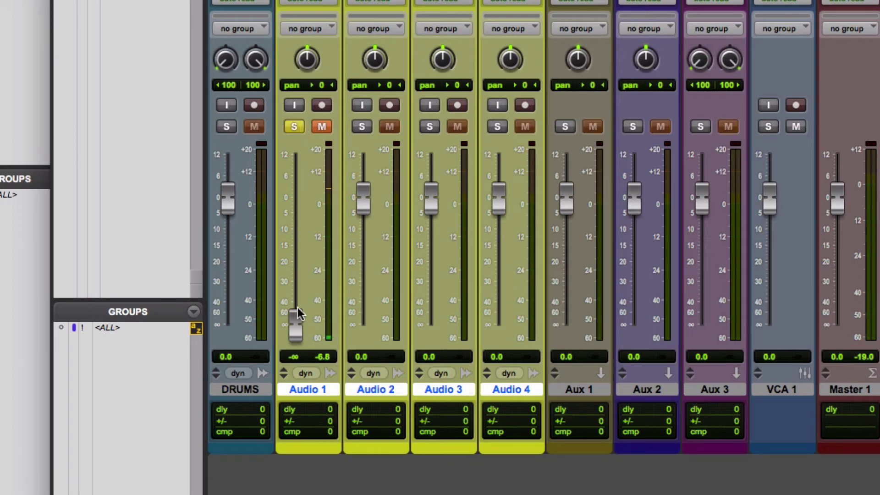
alt+click(298, 334)
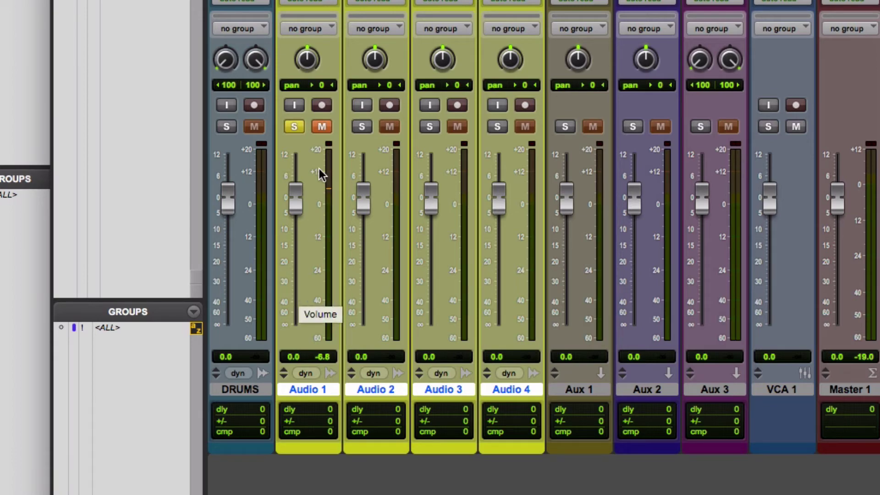
click(294, 127)
click(323, 126)
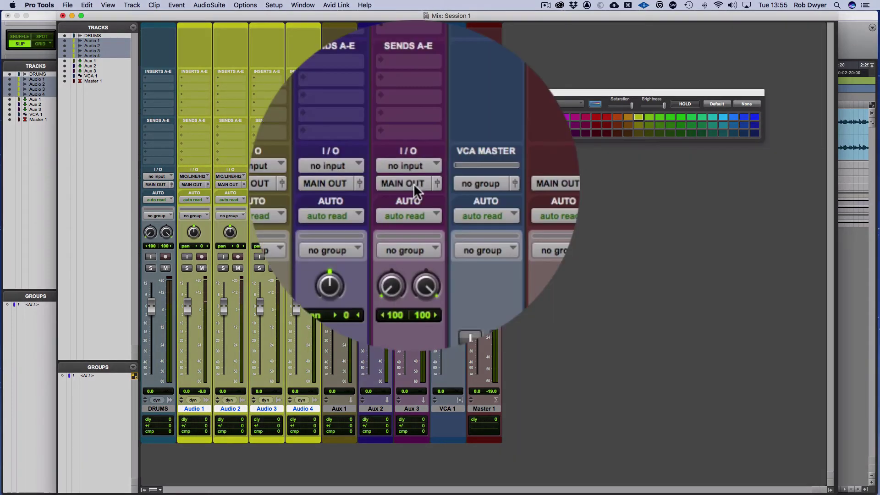
Route Aux 3's output to the SUBMIX (Stereo) bus from the bus 1-128 menu
click(413, 184)
mouse_move(412, 189)
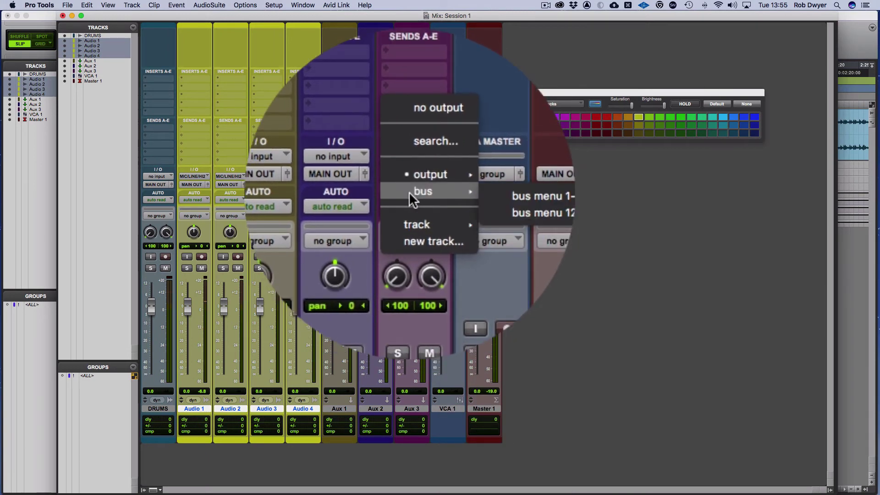
mouse_move(459, 199)
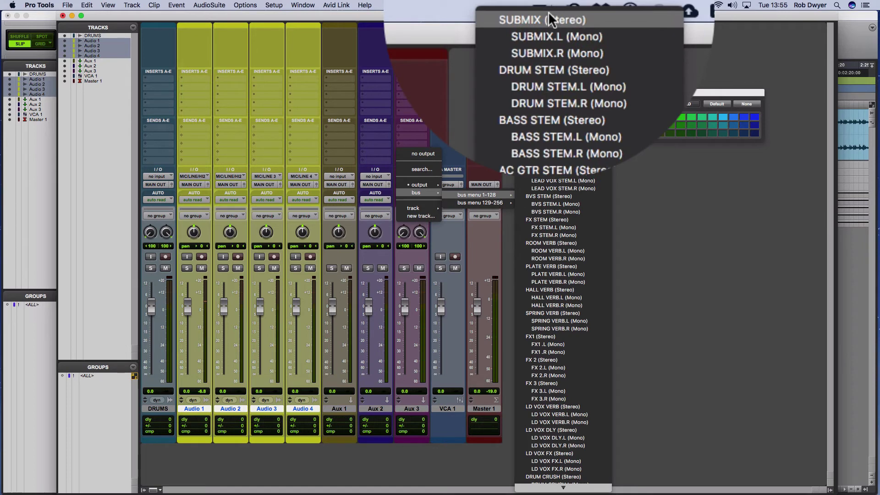
click(548, 12)
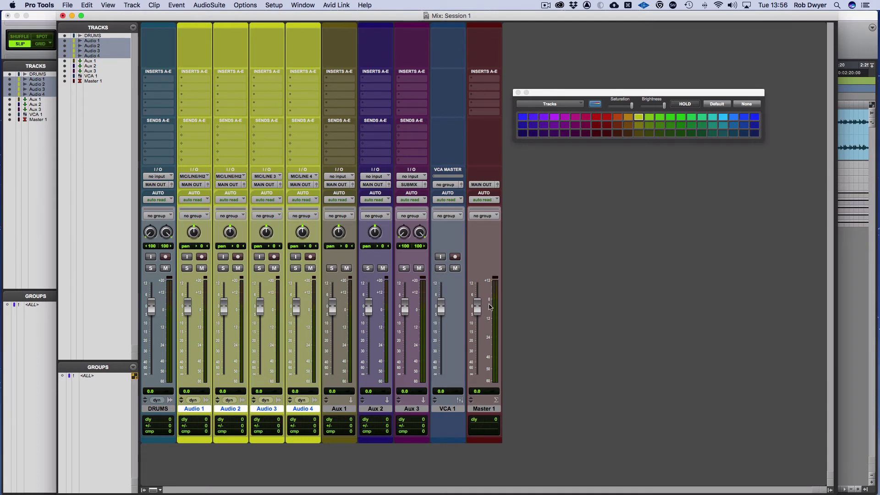
drag(480, 311, 479, 327)
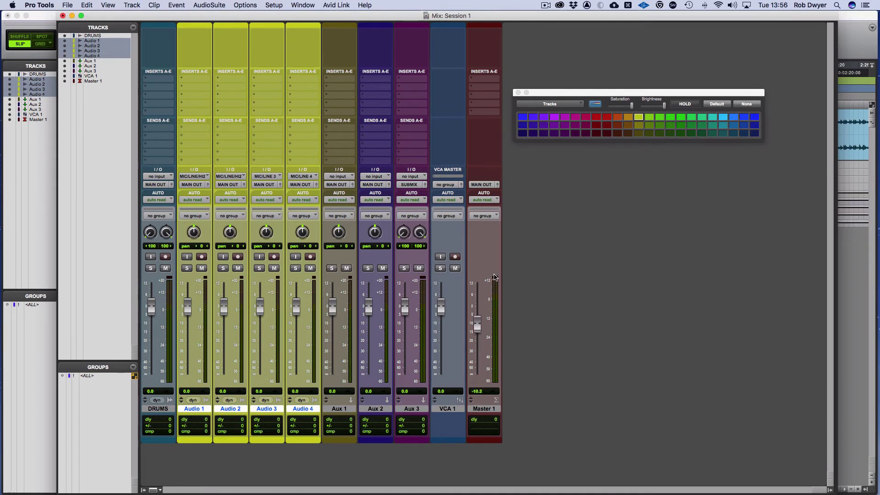
alt+click(476, 324)
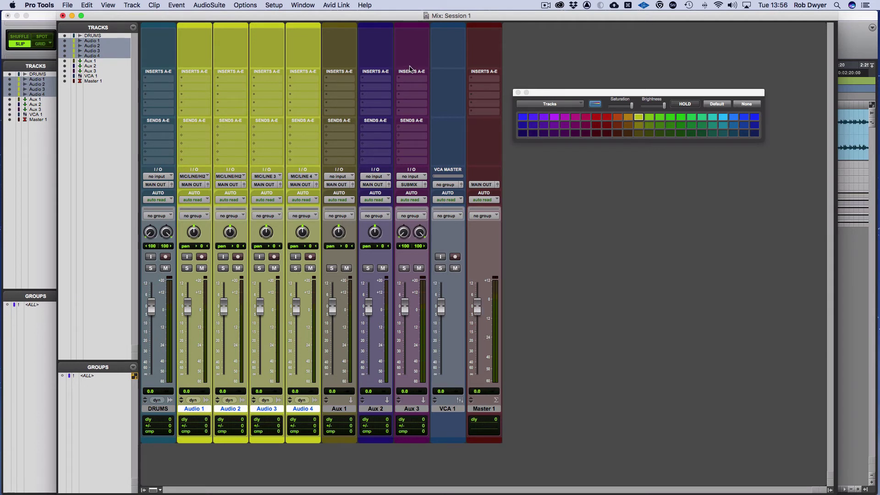
Rename Aux 3 to SUBMIX and lower its fader to -10.5 dB
double_click(412, 408)
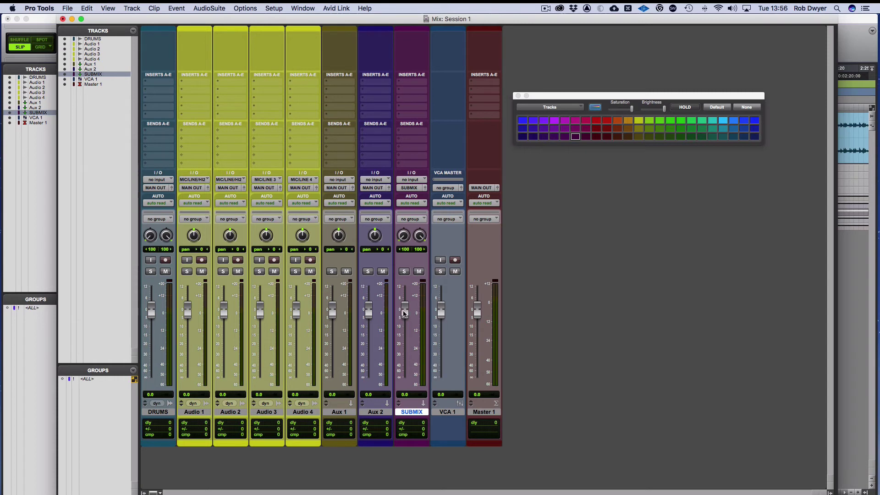
drag(404, 313, 404, 335)
Lower the VCA 1 fader and set Aux 2 to -3.3 dB, then reset SUBMIX and VCA 1 to 0.0 dB
drag(441, 312, 439, 333)
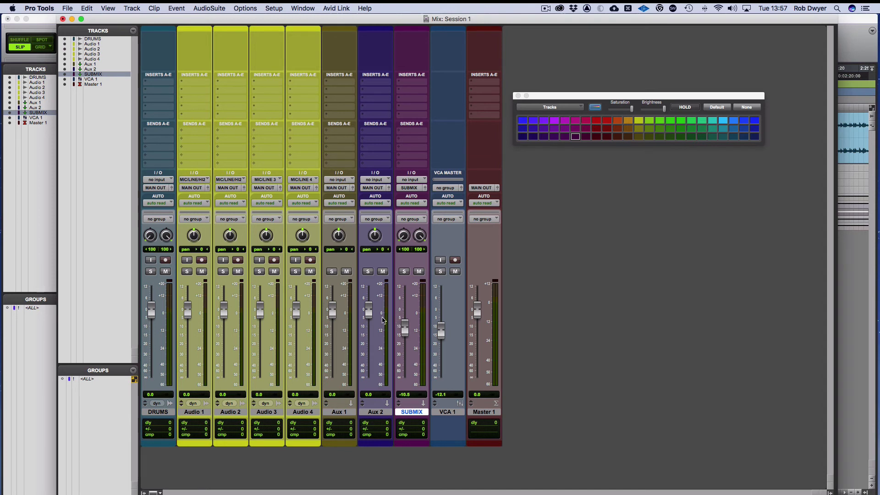
drag(368, 311, 368, 332)
drag(369, 326, 369, 322)
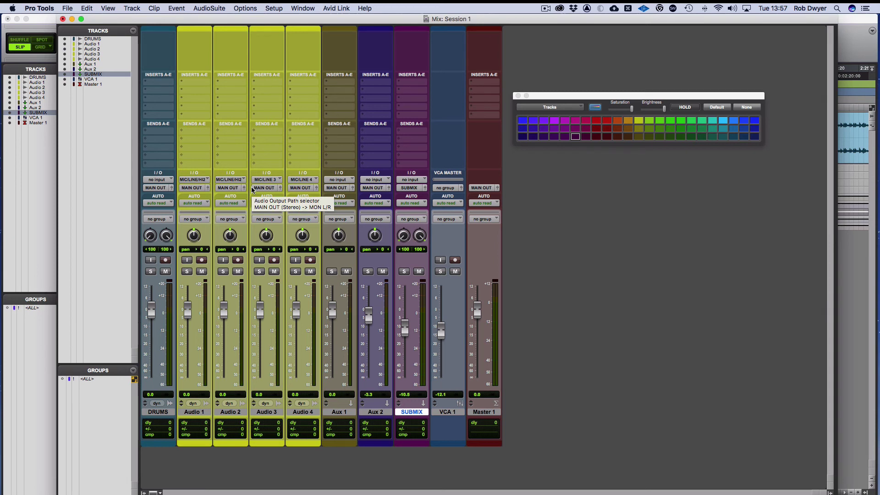
alt+click(405, 329)
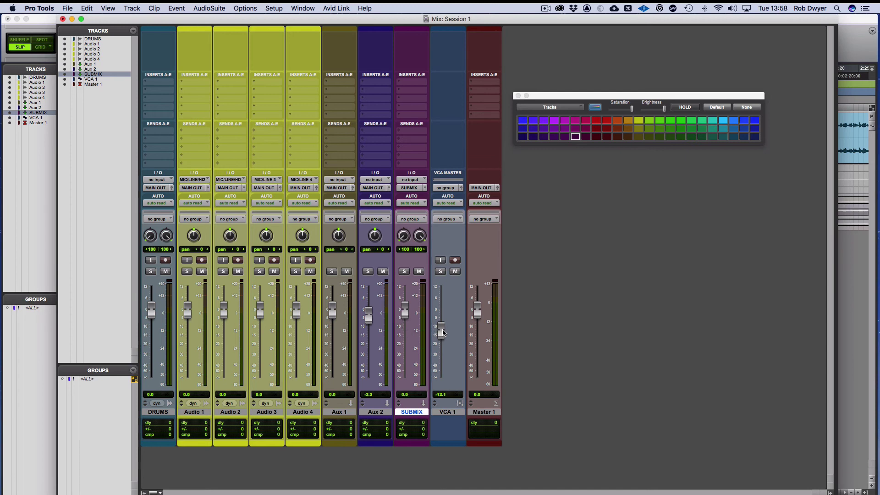
alt+click(441, 330)
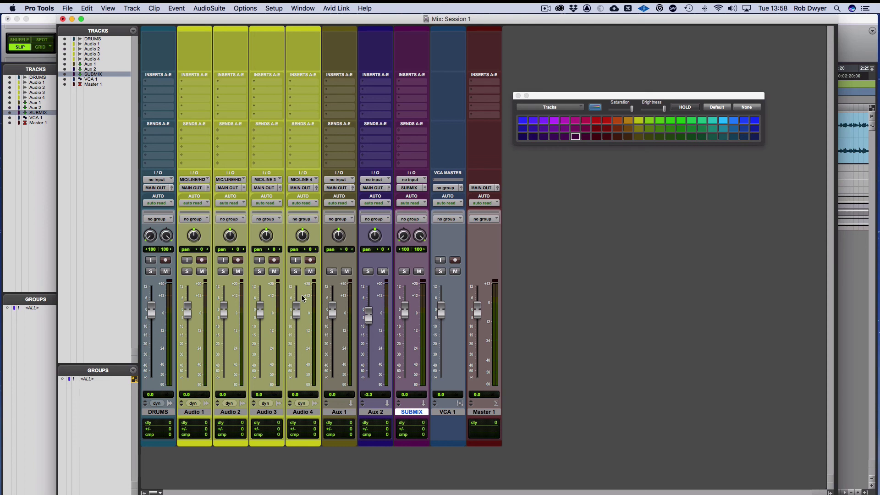
click(518, 96)
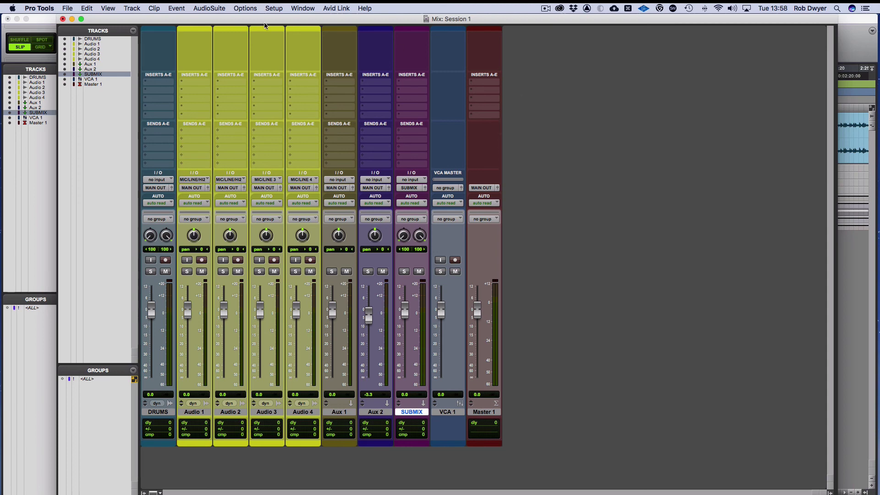
click(268, 8)
mouse_move(247, 9)
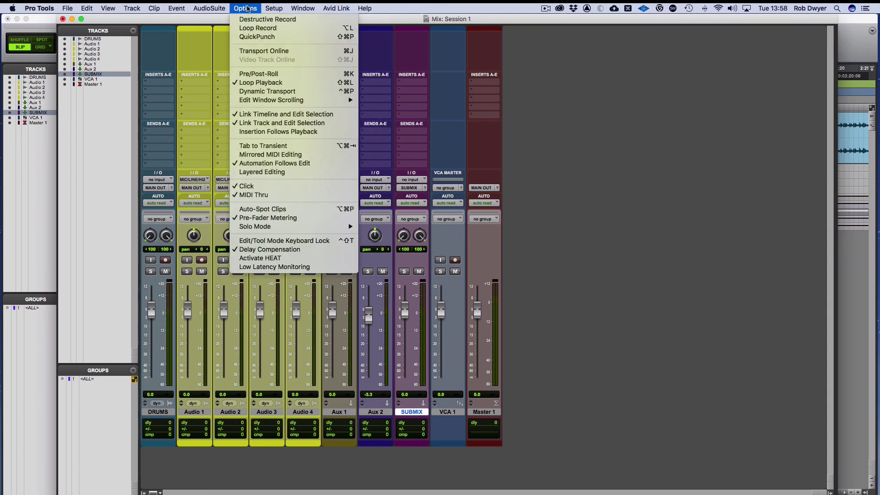
mouse_move(294, 8)
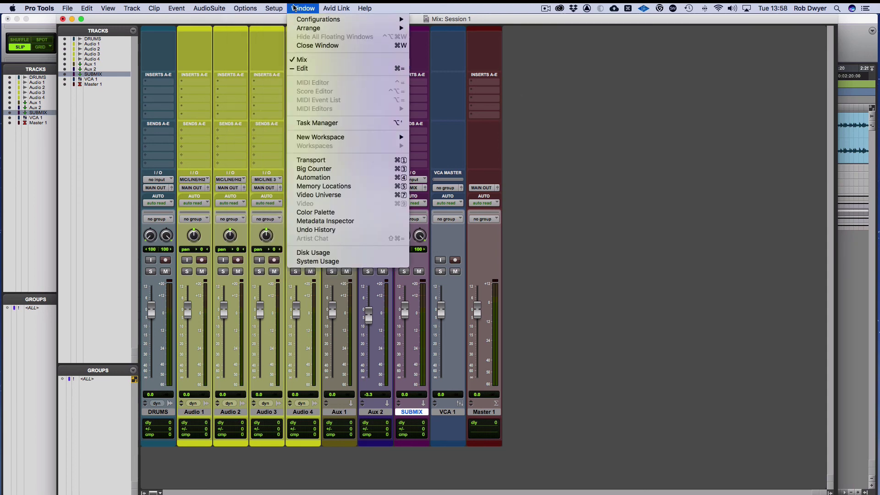
click(326, 213)
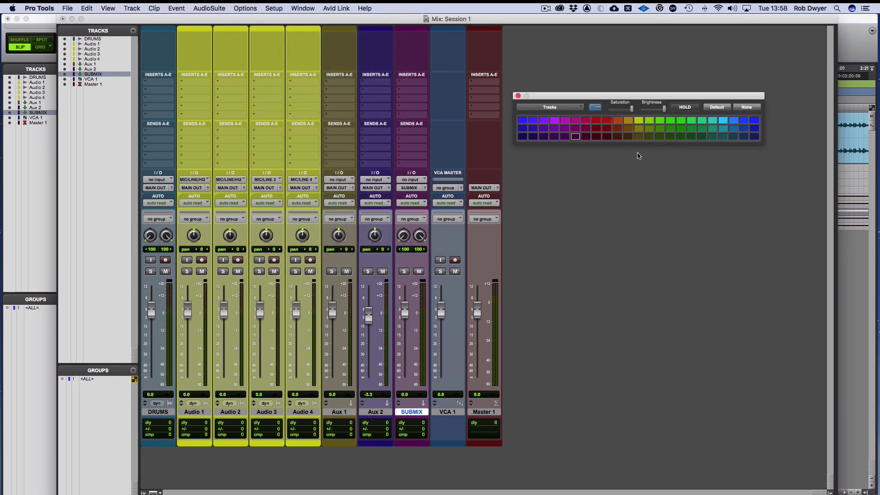